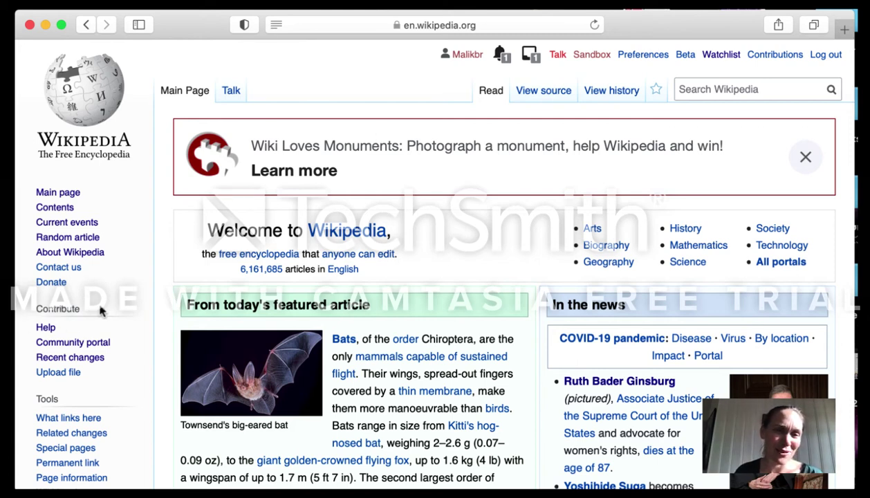
- Open Recent changes, turn on Live updates, and scroll through the incoming edits
left_click(84, 365)
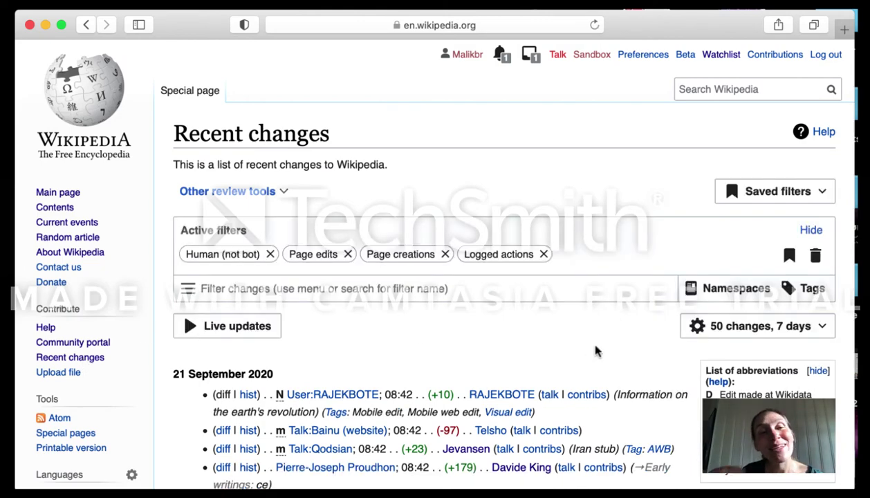
left_click(191, 331)
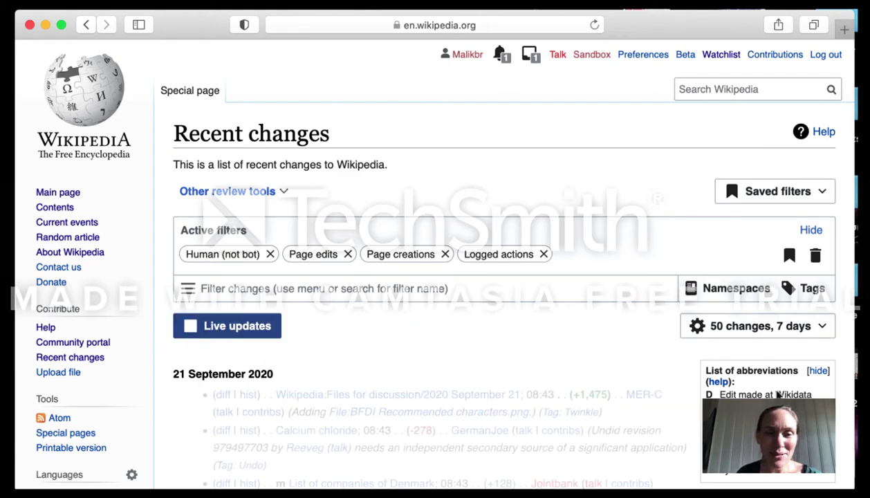
scroll(539, 356, "down", 3)
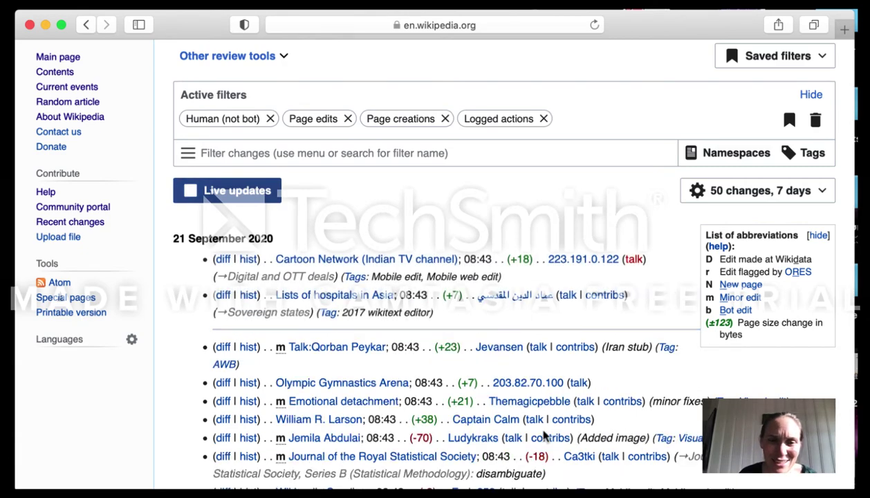
scroll(543, 436, "down", 6)
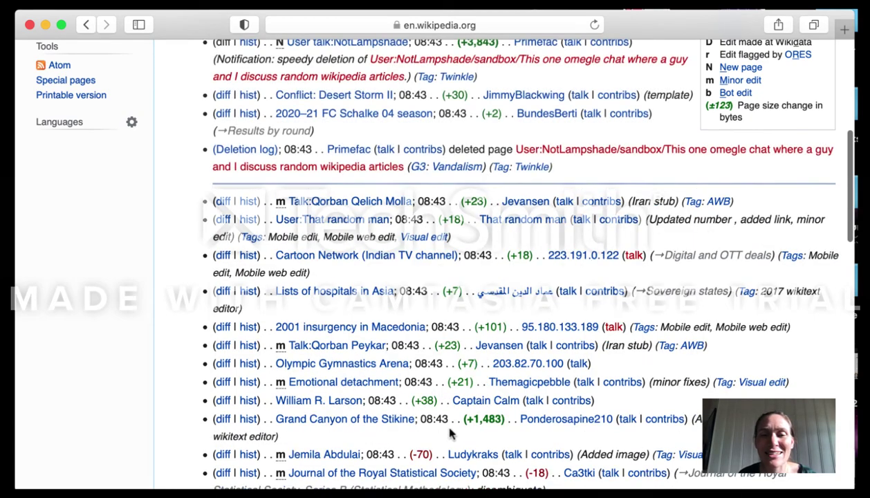
scroll(450, 432, "down", 2)
scroll(444, 457, "down", 1)
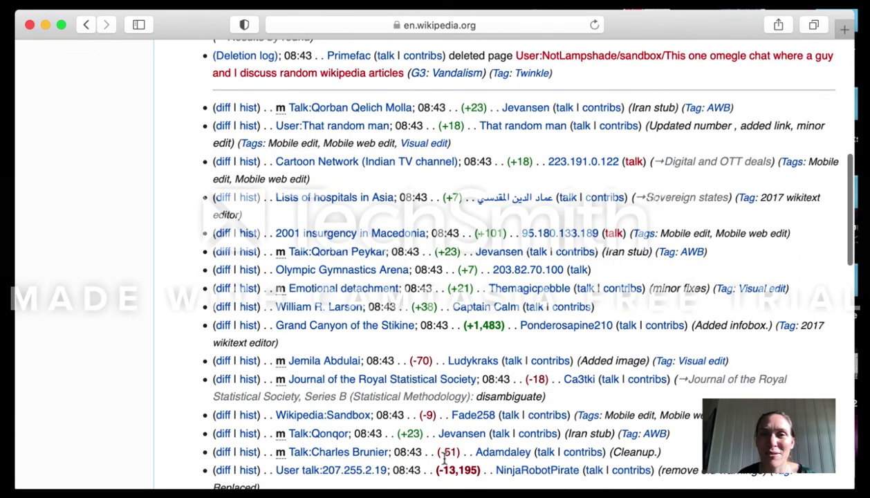
scroll(444, 460, "up", 10)
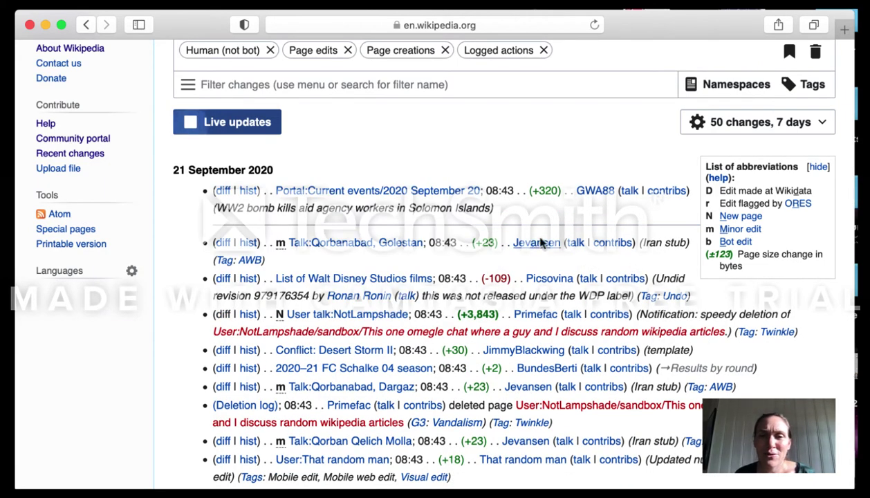
- Pause Live updates, preview a list entry, and return to the top of the list
left_click(235, 125)
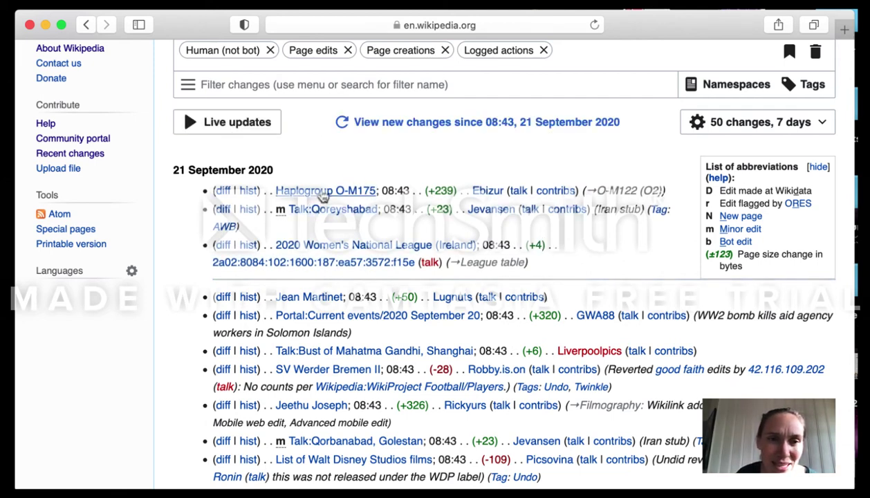
mouse_move(326, 201)
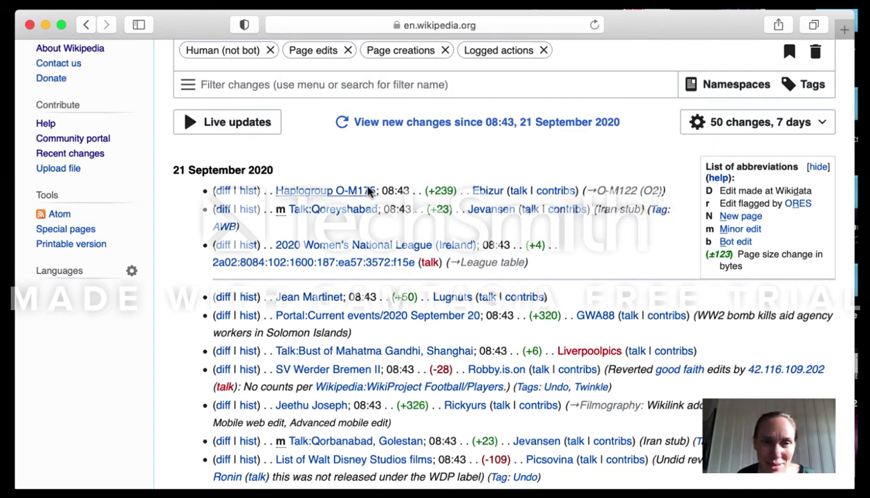
mouse_move(367, 197)
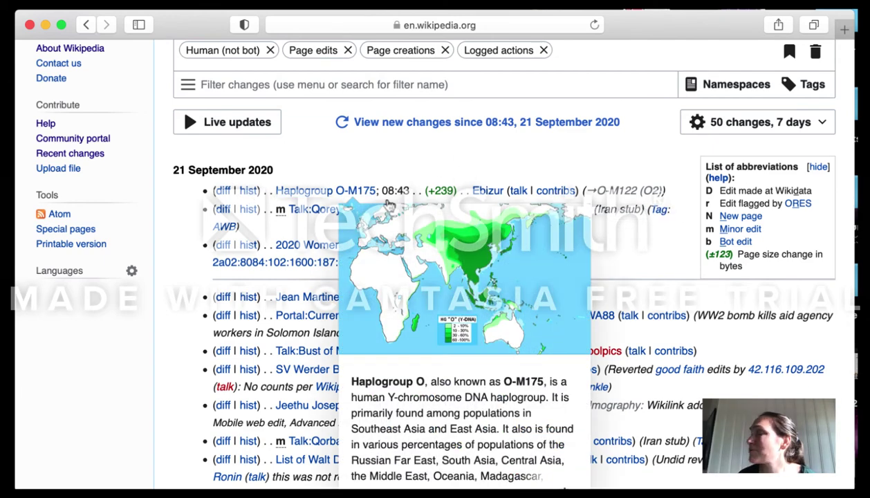
scroll(491, 261, "up", 5)
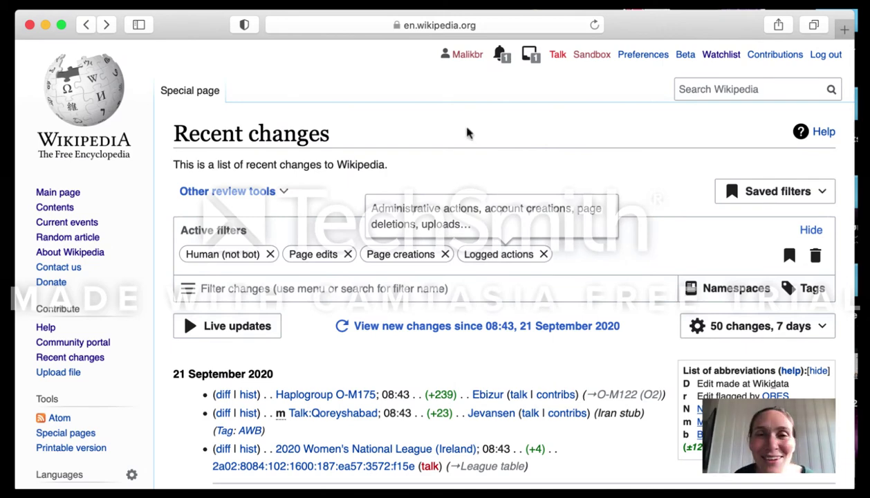
- Go to your username's user page and review the notice that it doesn't exist
left_click(466, 58)
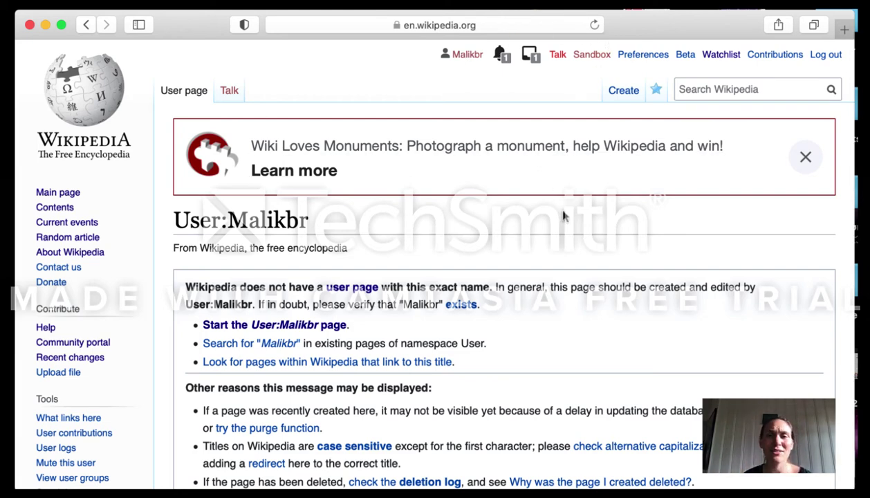
scroll(564, 216, "down", 3)
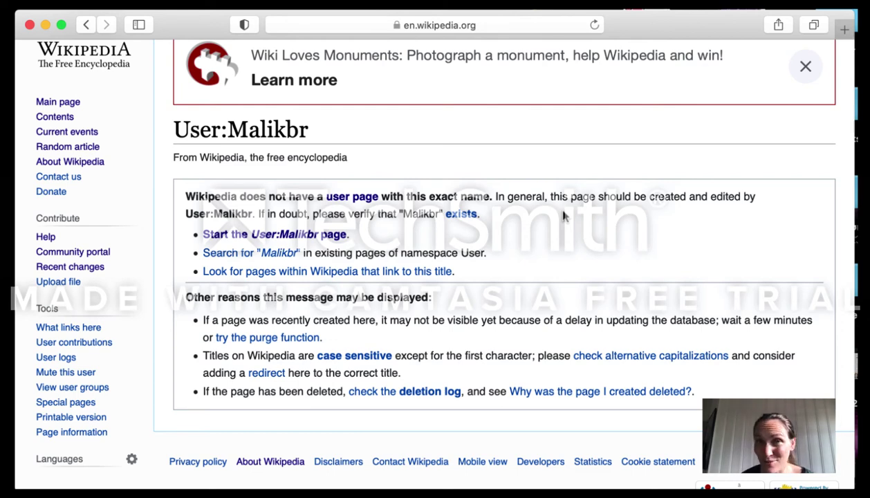
scroll(542, 193, "up", 1)
scroll(543, 193, "down", 1)
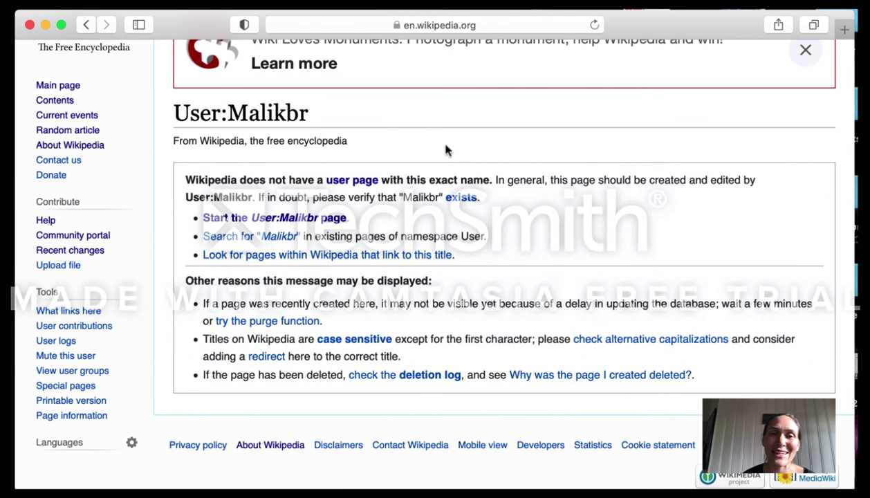
- Start the user page, dismiss the notices, and type 'Hello.' as the first line
left_click(296, 218)
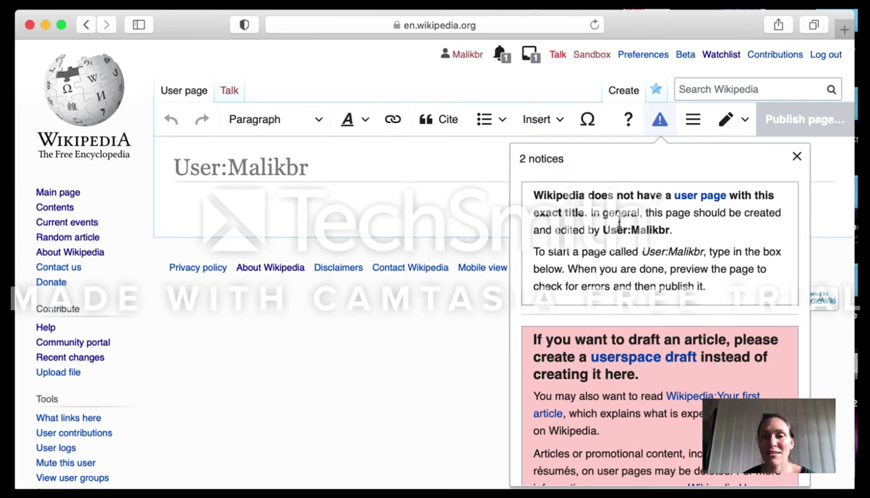
left_click(798, 156)
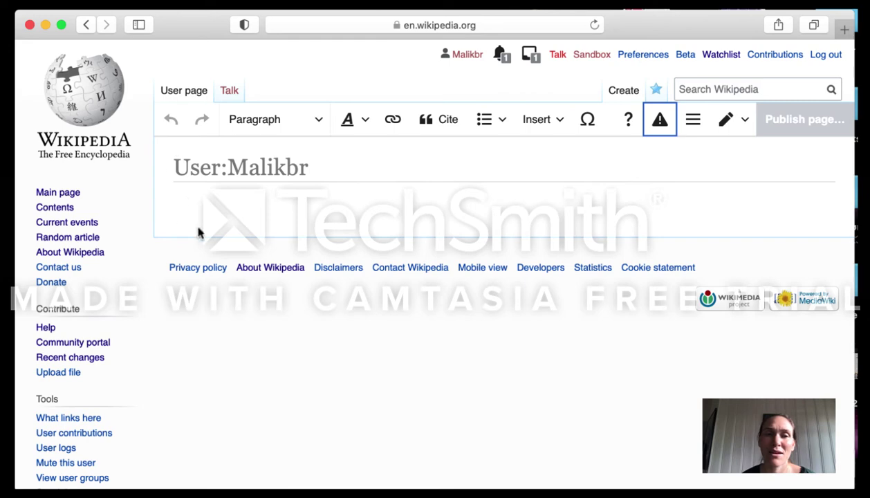
left_click(183, 199)
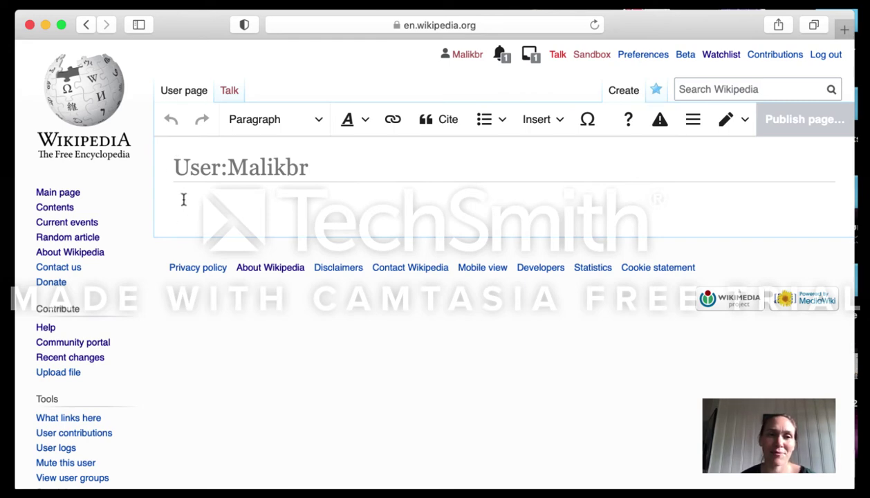
type("Hello.")
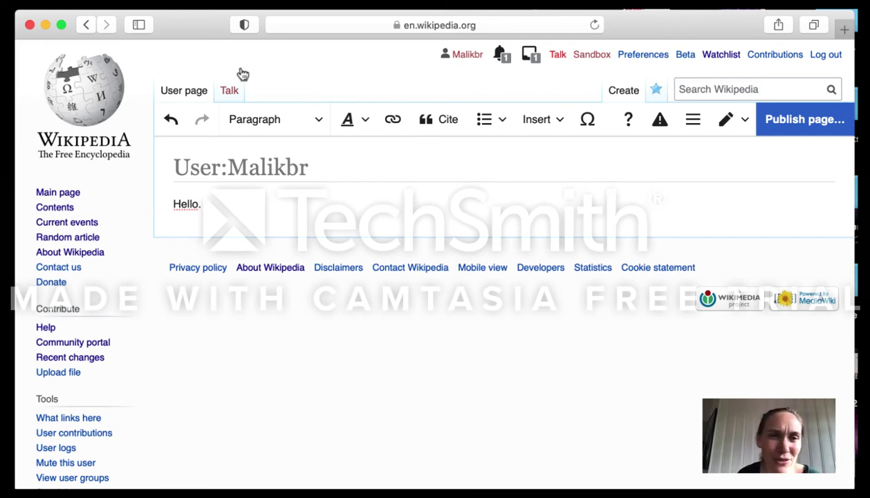
left_click(324, 126)
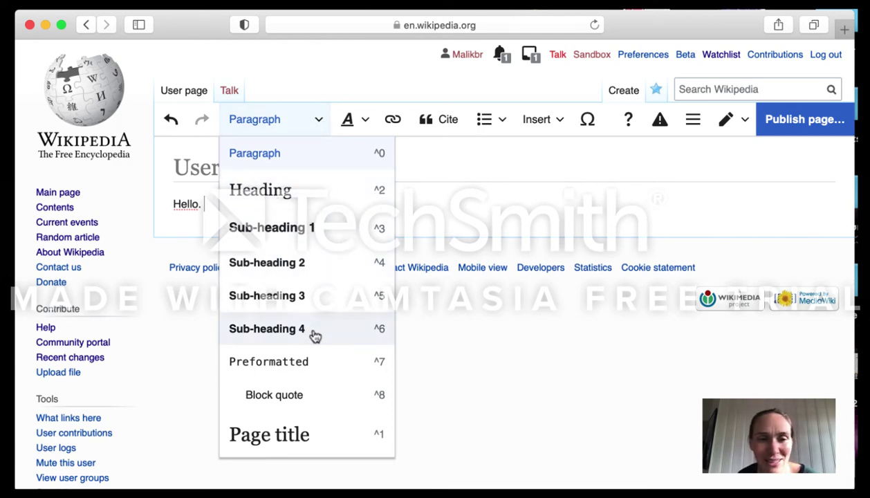
scroll(287, 429, "down", 3)
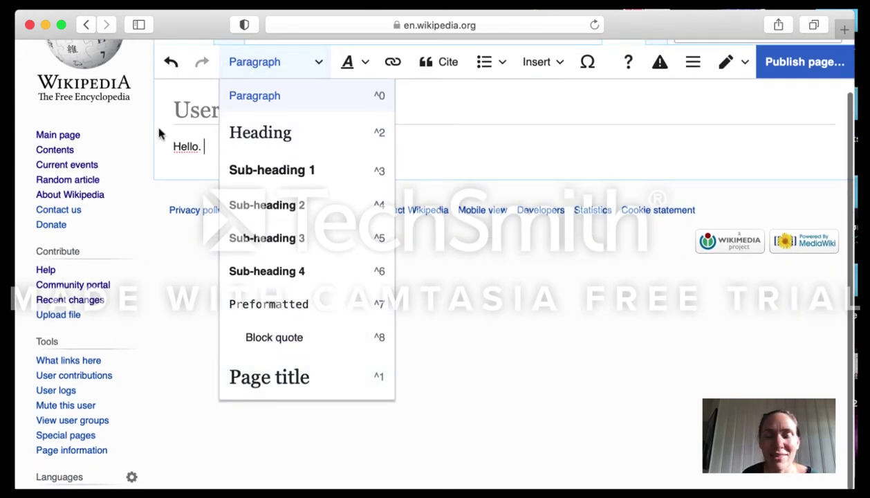
left_click(458, 186)
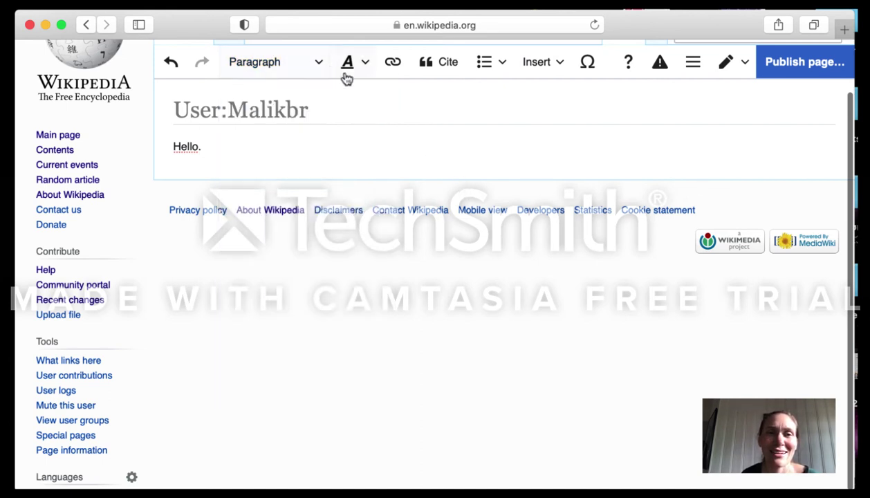
left_click(369, 66)
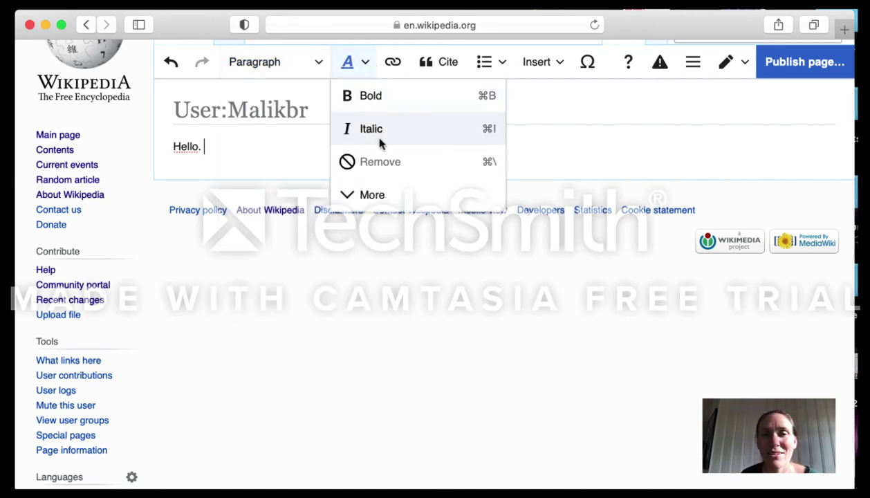
left_click(353, 195)
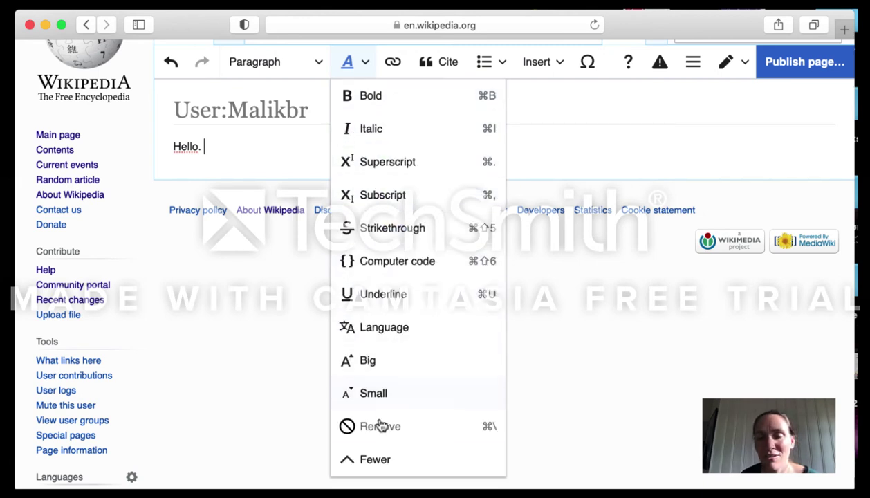
left_click(370, 63)
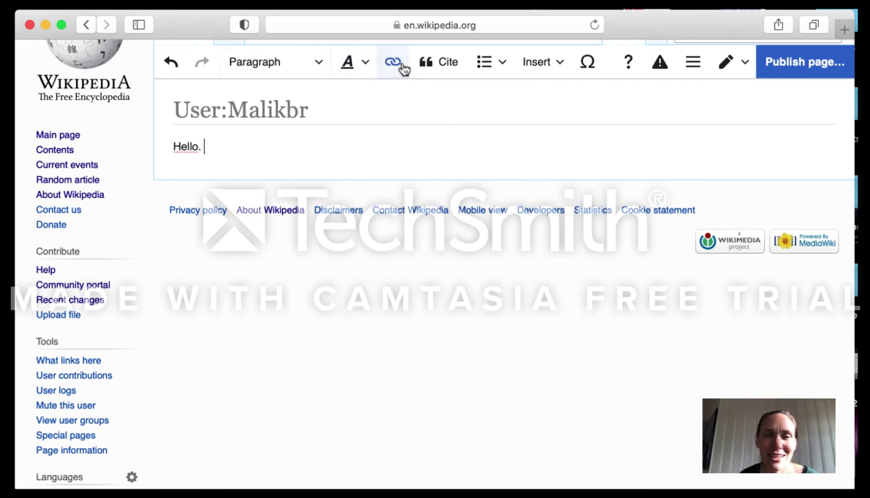
left_click(402, 66)
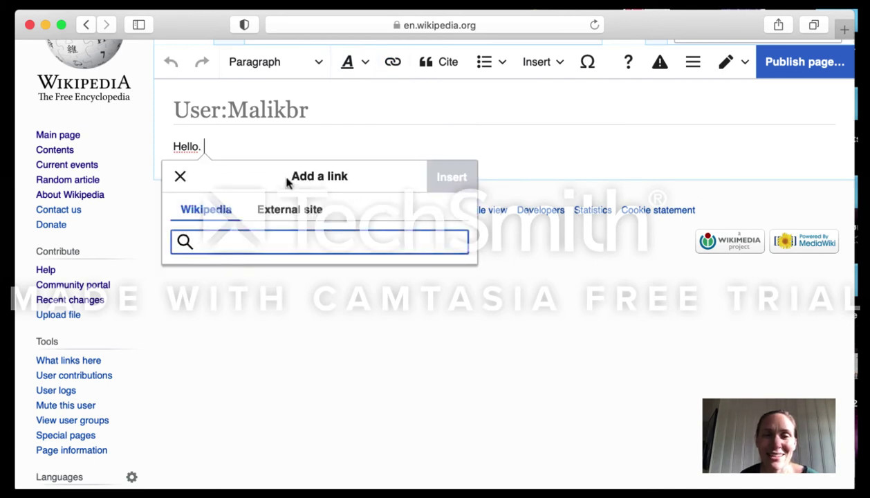
left_click(282, 216)
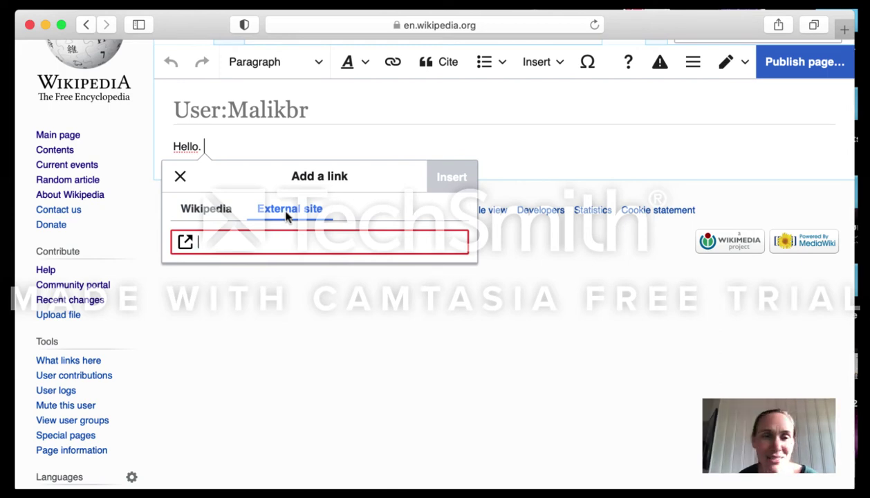
left_click(179, 177)
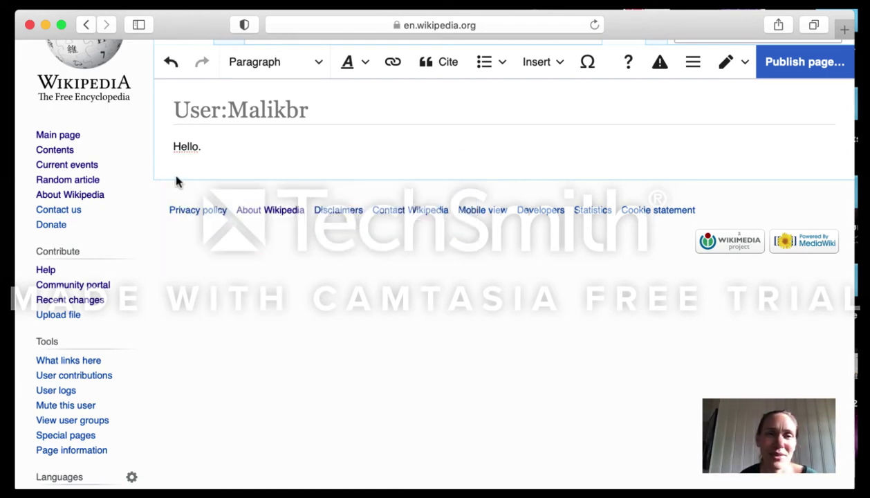
left_click(450, 63)
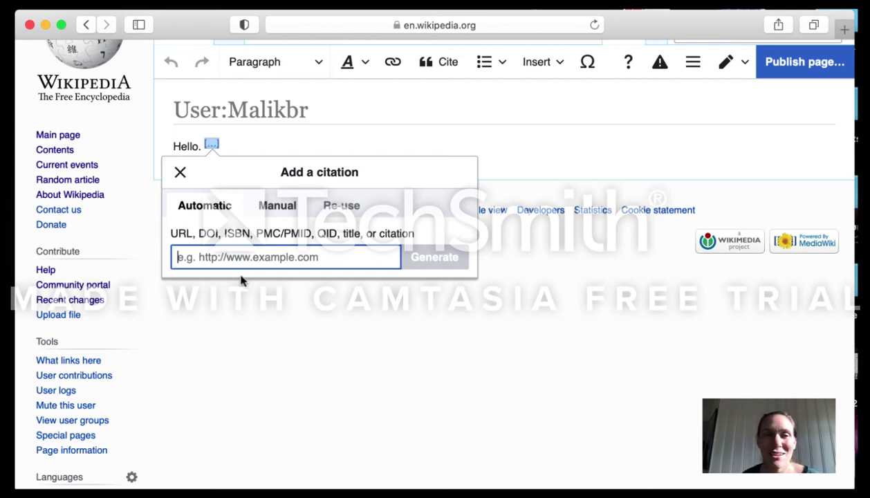
left_click(180, 173)
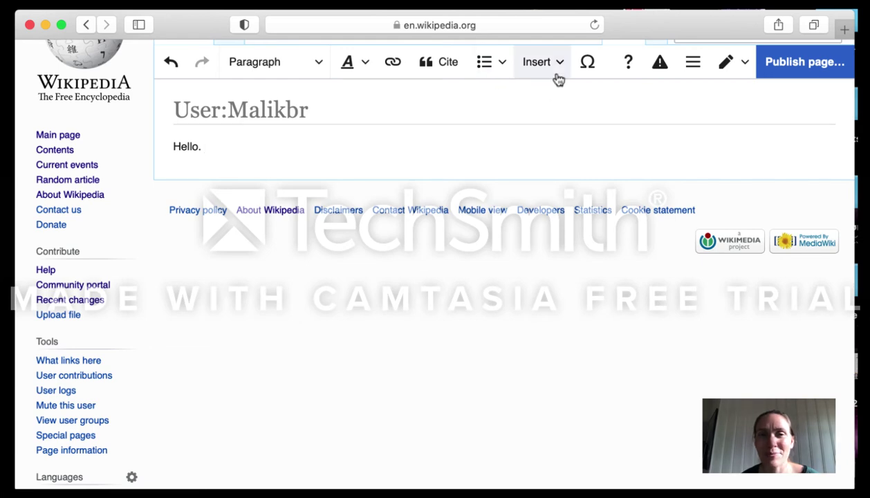
- Browse the list, Insert and special-character menus, then show the editing-mode choices
left_click(496, 67)
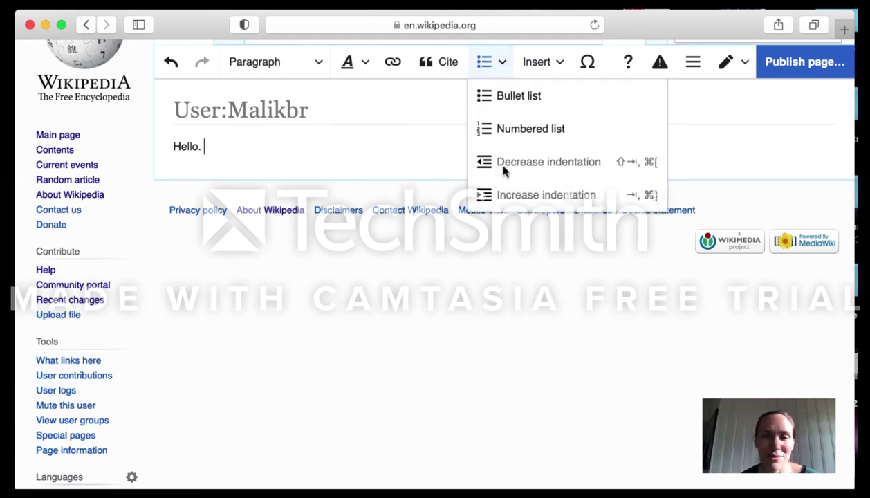
left_click(509, 64)
left_click(553, 64)
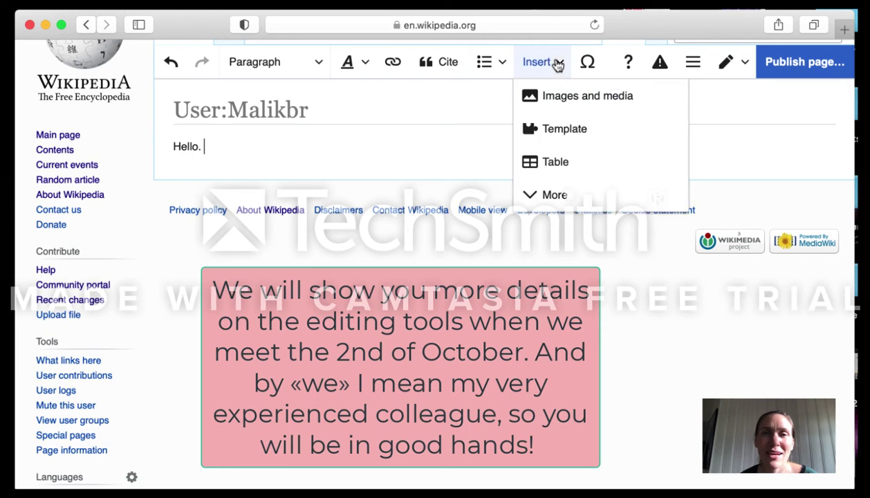
left_click(533, 197)
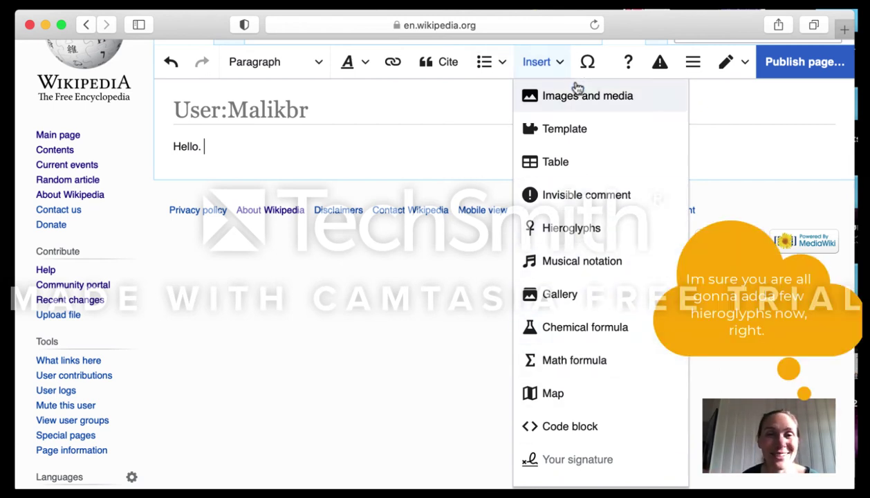
left_click(562, 64)
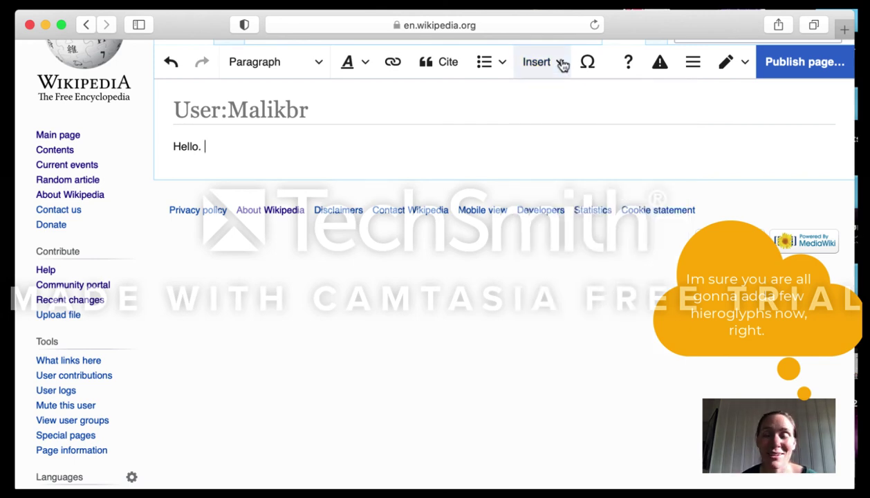
left_click(588, 64)
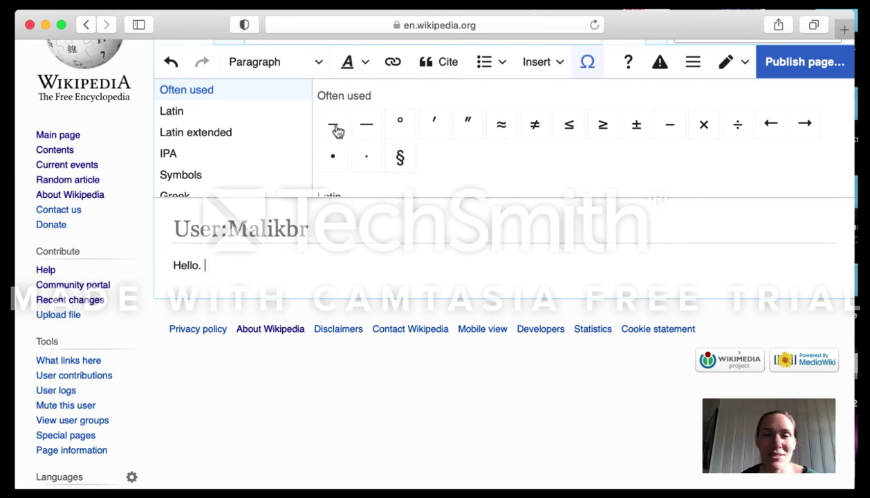
scroll(456, 161, "down", 5)
scroll(456, 162, "up", 5)
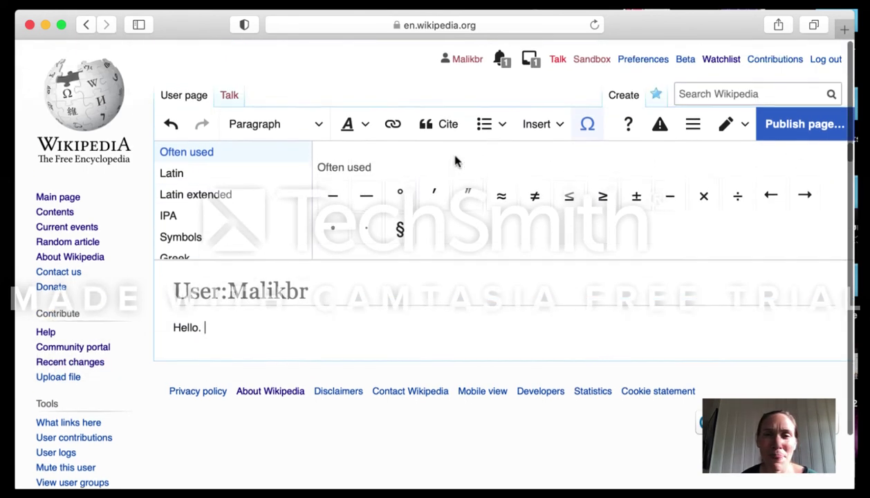
left_click(588, 129)
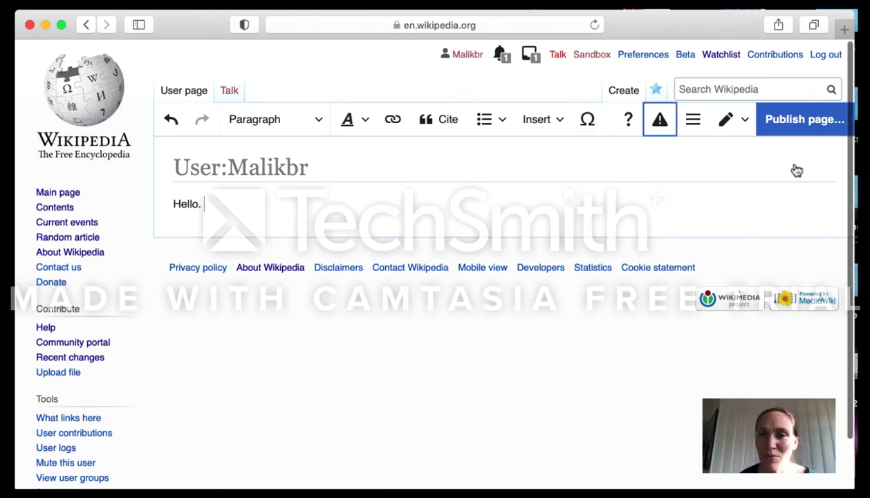
left_click(744, 122)
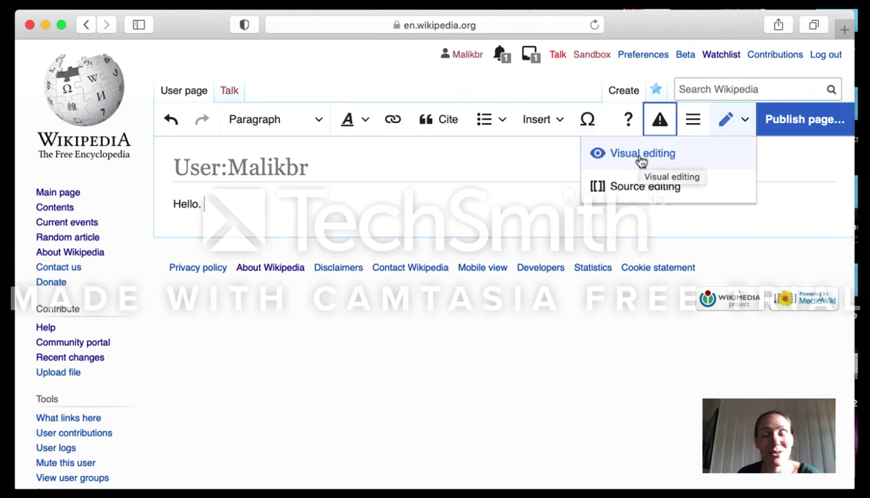
- Switch to Source editing and place the cursor on the line below Hello
left_click(627, 196)
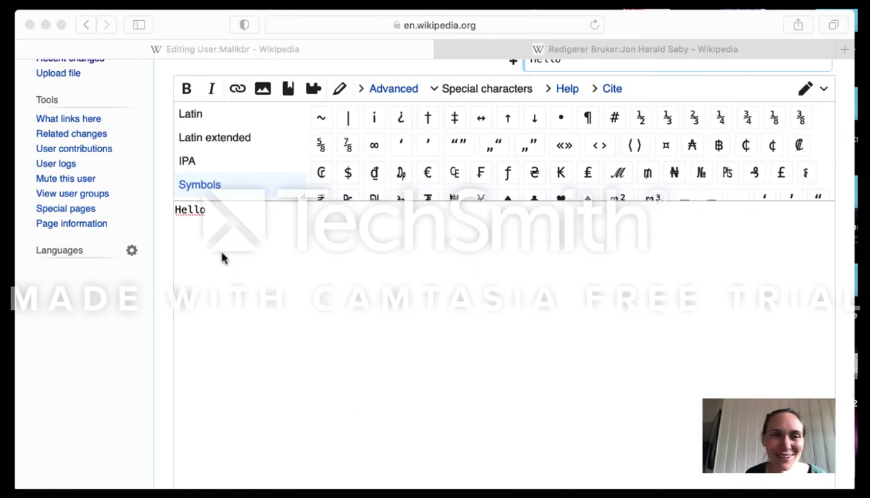
left_click(210, 233)
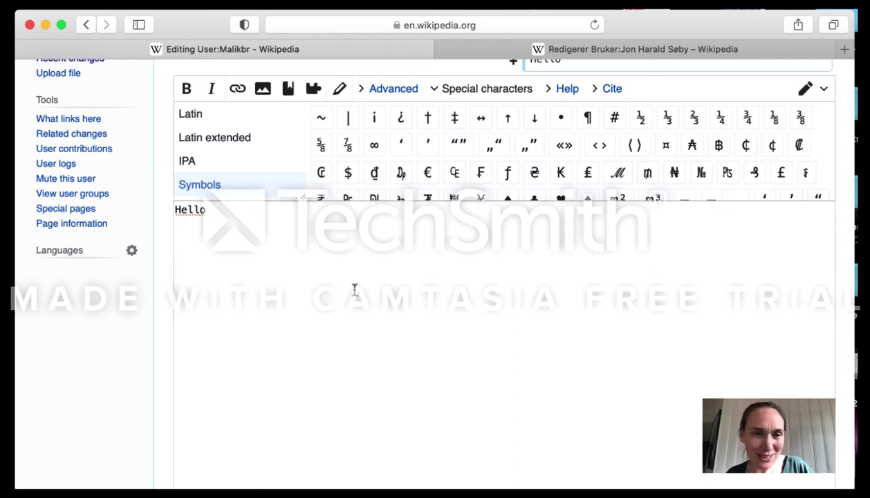
- Paste {{#babel:|nb|en-3|es-2|}} below Hello
type("{{#babel:|nb|en-3|es-2|}}")
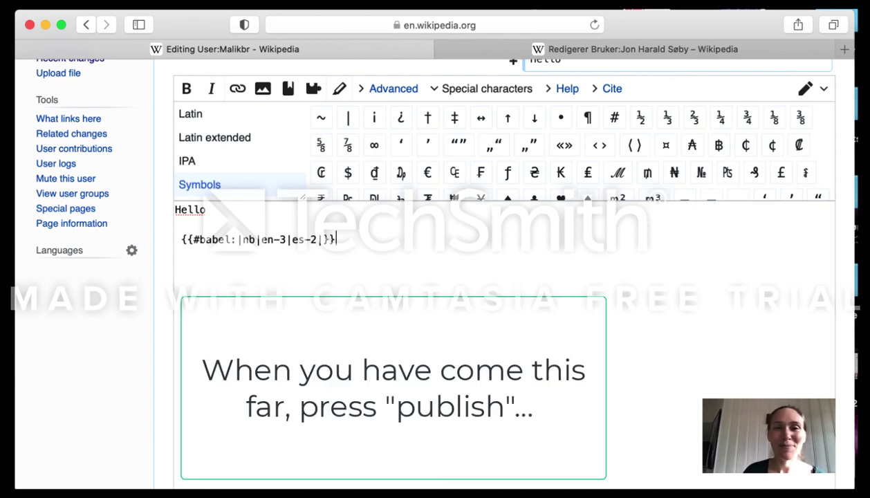
- Show a preview of the page with Hello and the rendered Babel language box
scroll(443, 277, "up", 3)
scroll(443, 277, "down", 15)
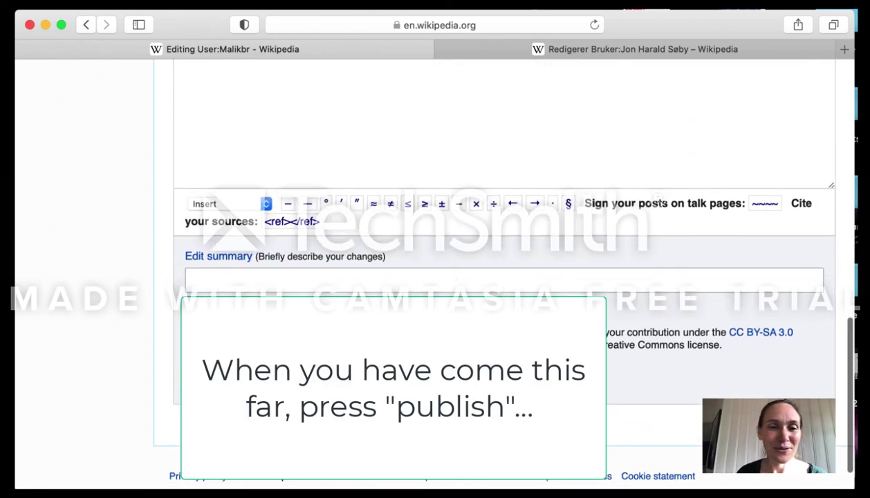
scroll(495, 310, "down", 2)
left_click(312, 336)
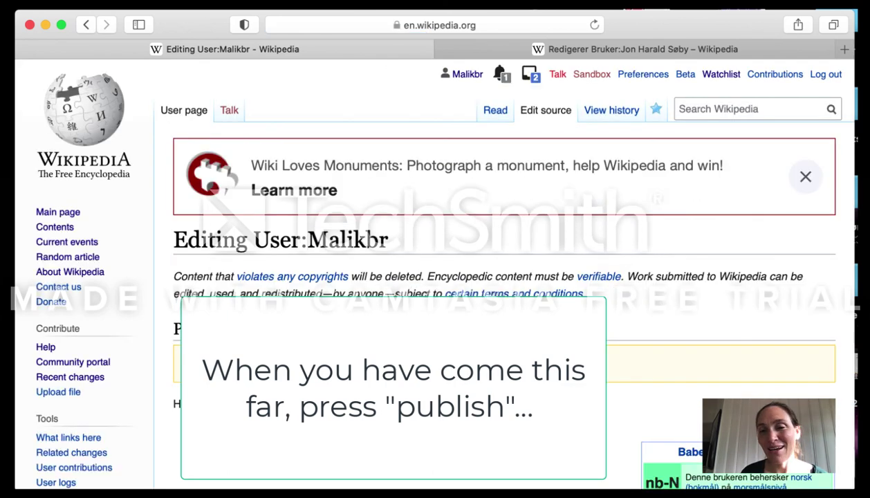